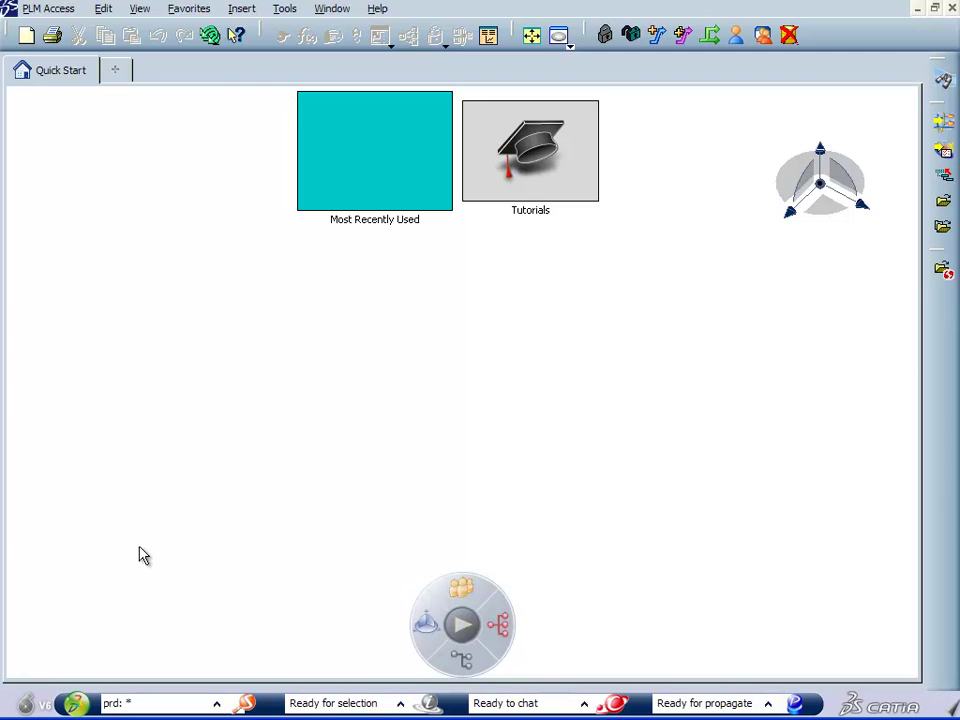
Search the database for axles ('Alxle'), then 'Wheel', then enter 'Skateboard' in the search box
text(Al)
text(xle)
click(246, 705)
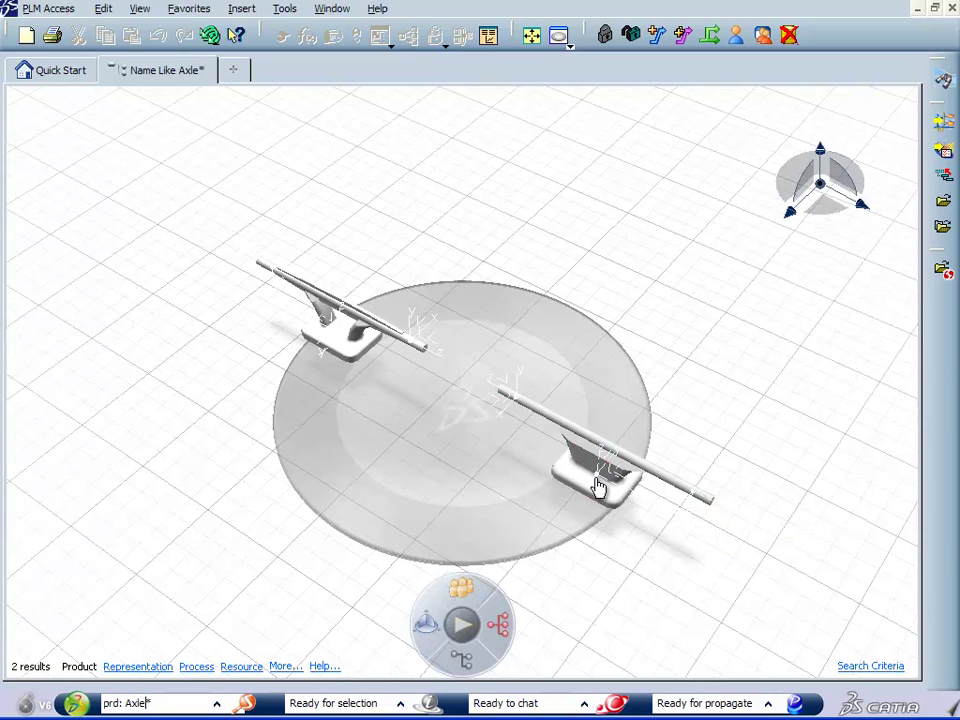
key(BackSpace)
key(BackSpace)
key(BackSpace)
key(BackSpace)
text(Wheel)
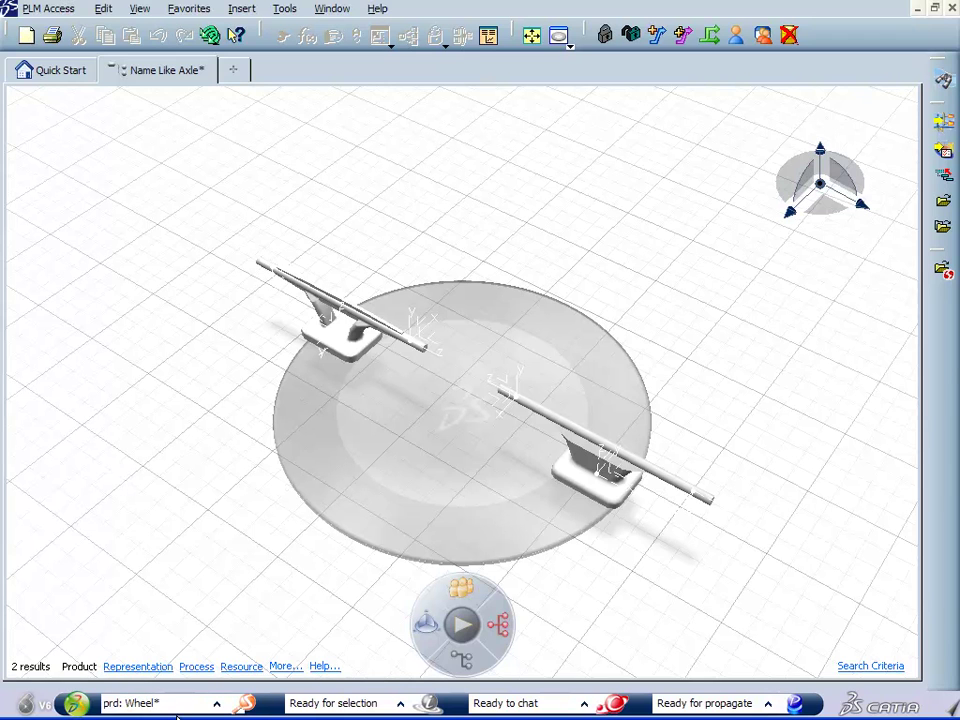
key(Return)
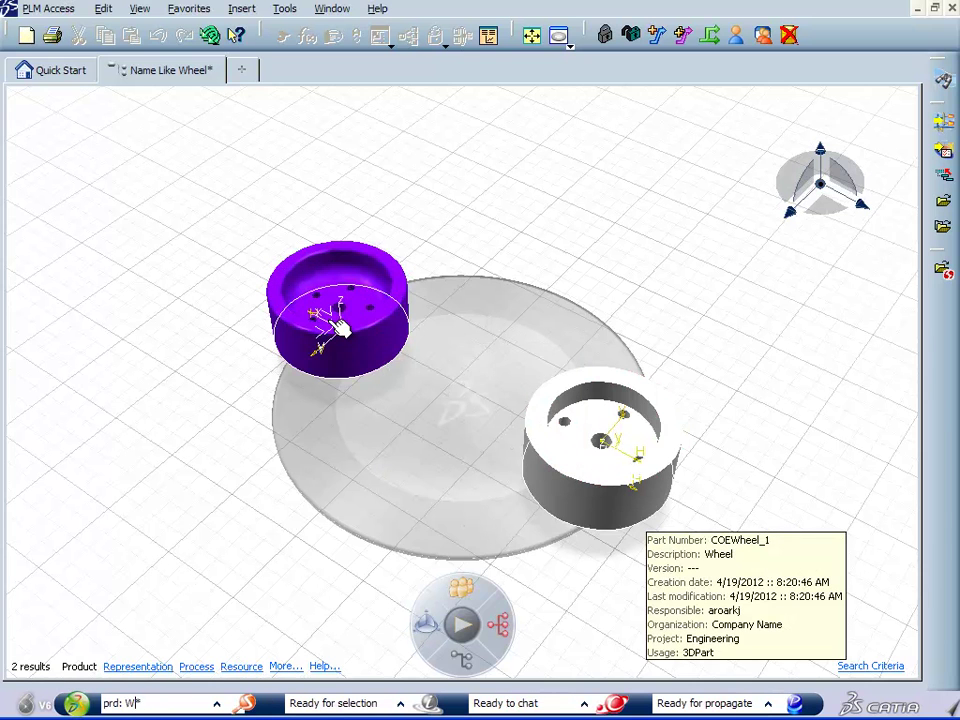
text(Skateboard)
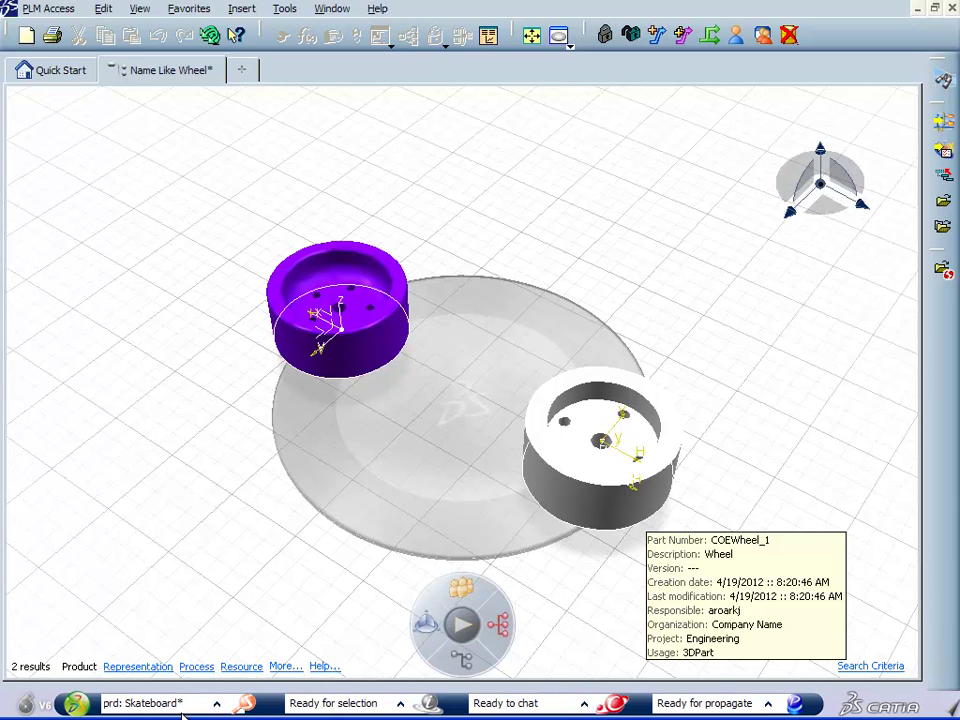
Run the Skateboard search, then close its results tab
key(Return)
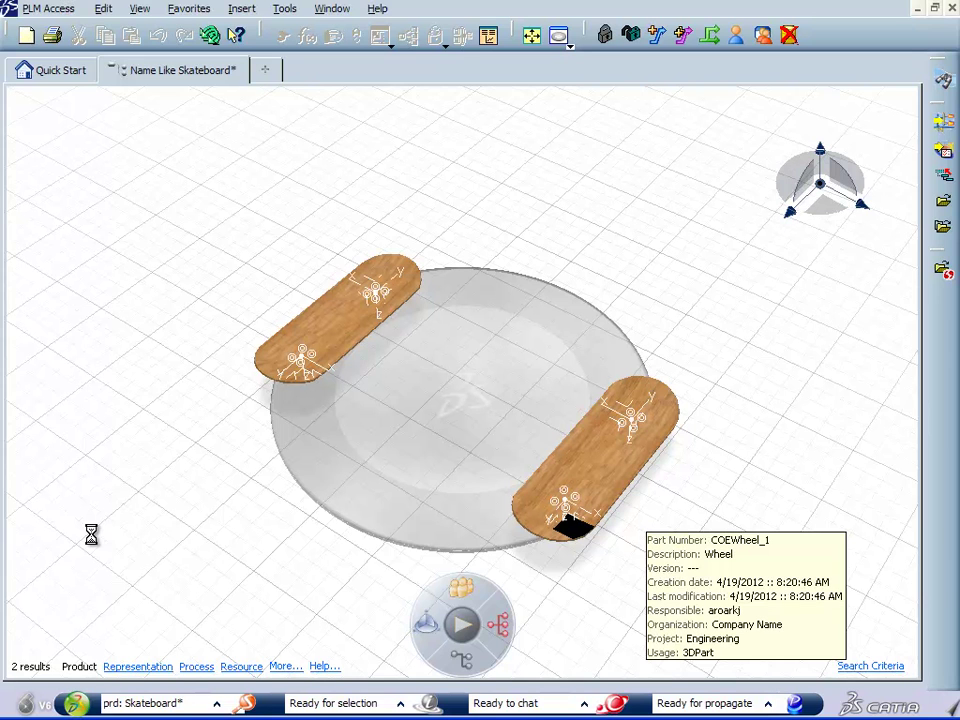
key(shift+F10)
key(Up)
key(Up)
key(Down)
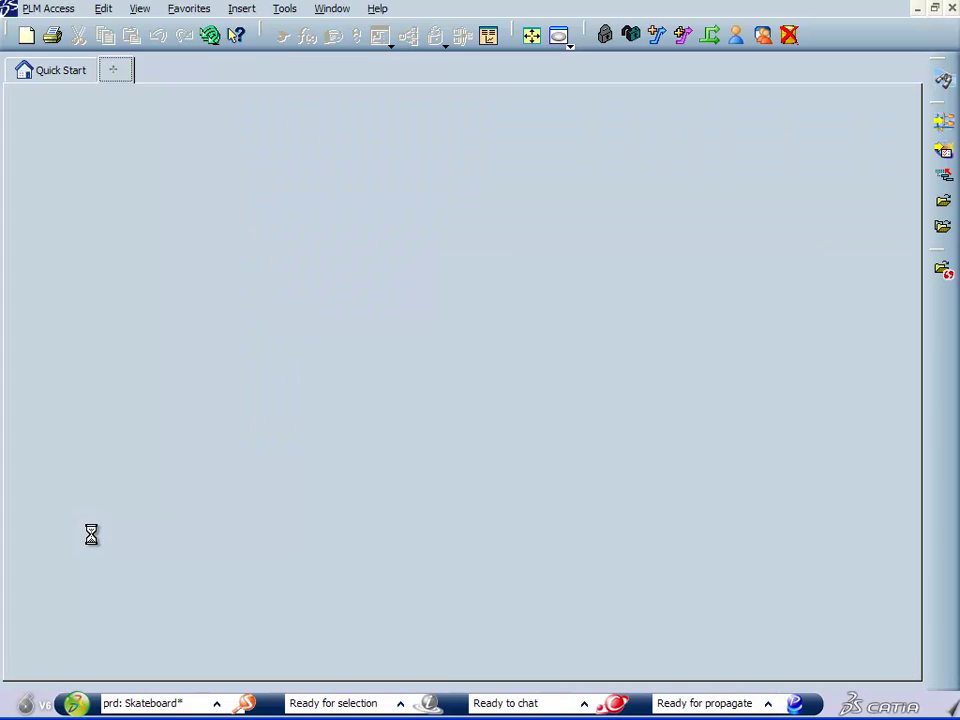
key(Return)
Launch the Skateboard workbench from the test group to start a new product
key(alt+s)
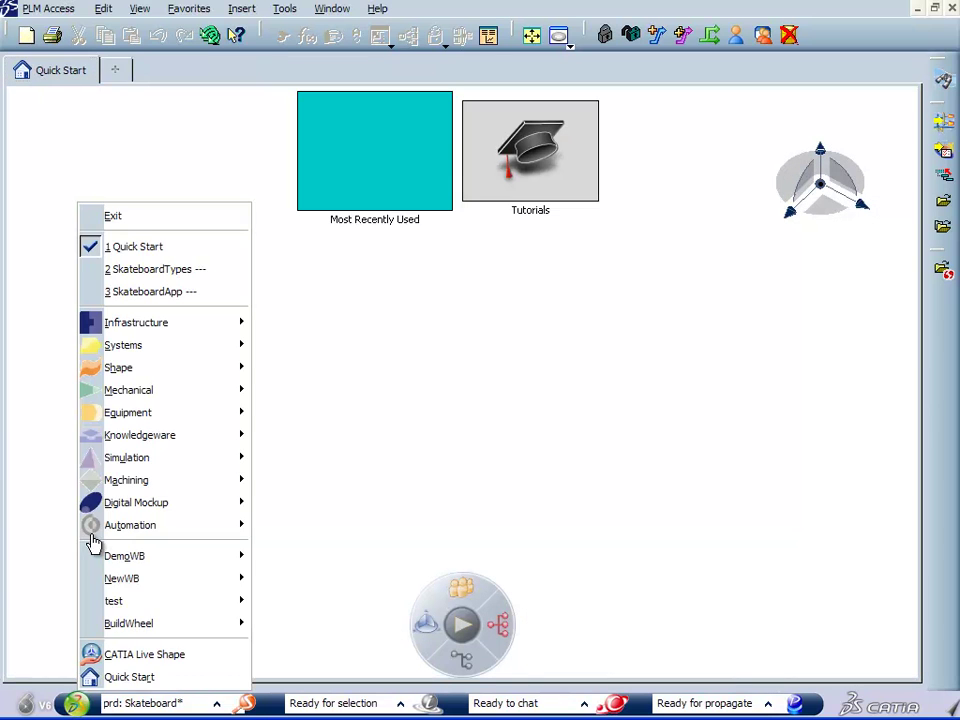
key(Up)
key(Up)
key(Up)
key(Up)
key(Right)
key(Right)
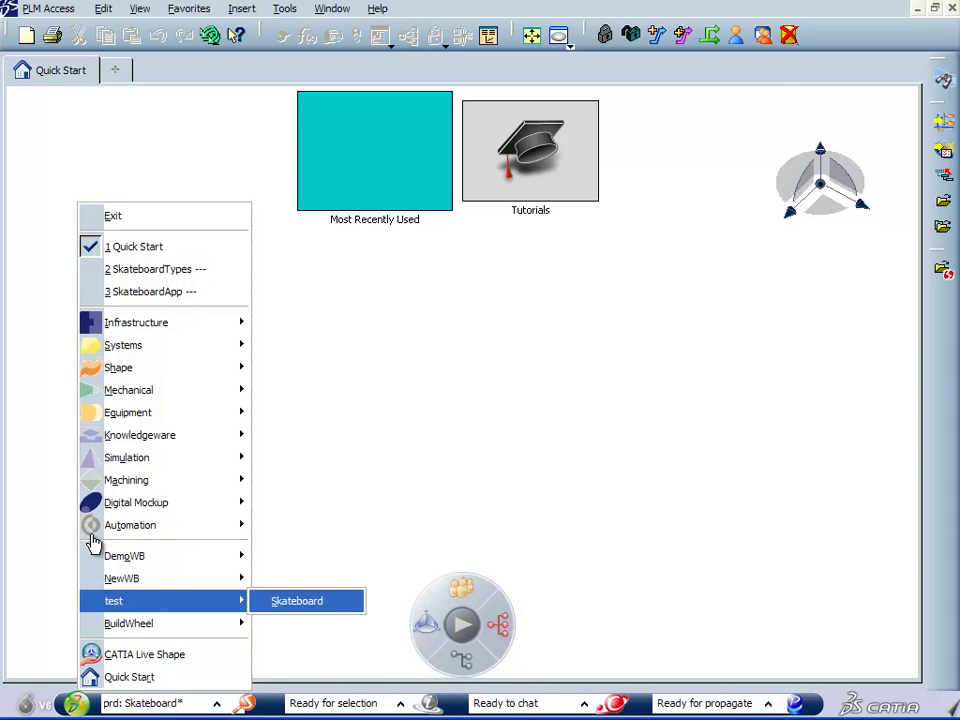
key(Return)
Accept the new Product2439 properties to create the product and show TestProdWB process steps
key(Return)
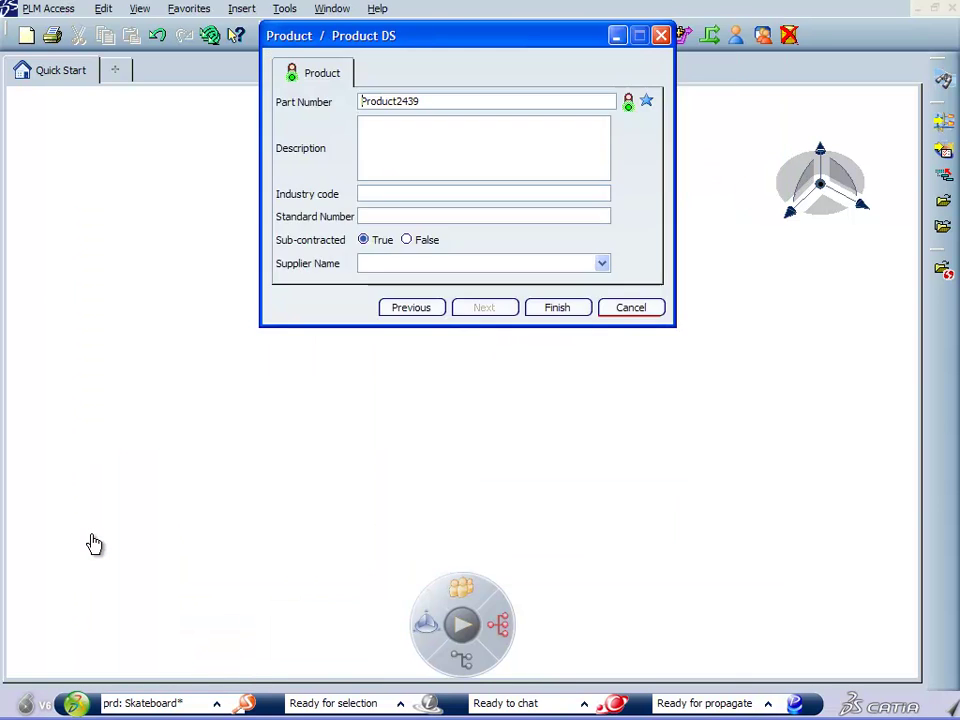
key(Return)
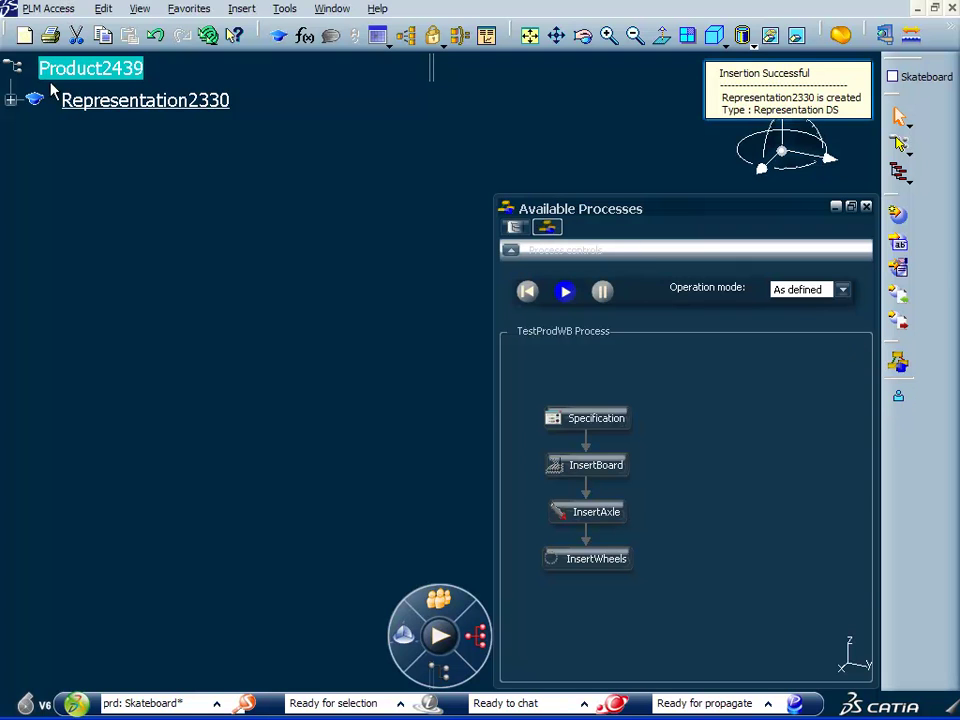
Save the new Product2439 locally
key(ctrl+s)
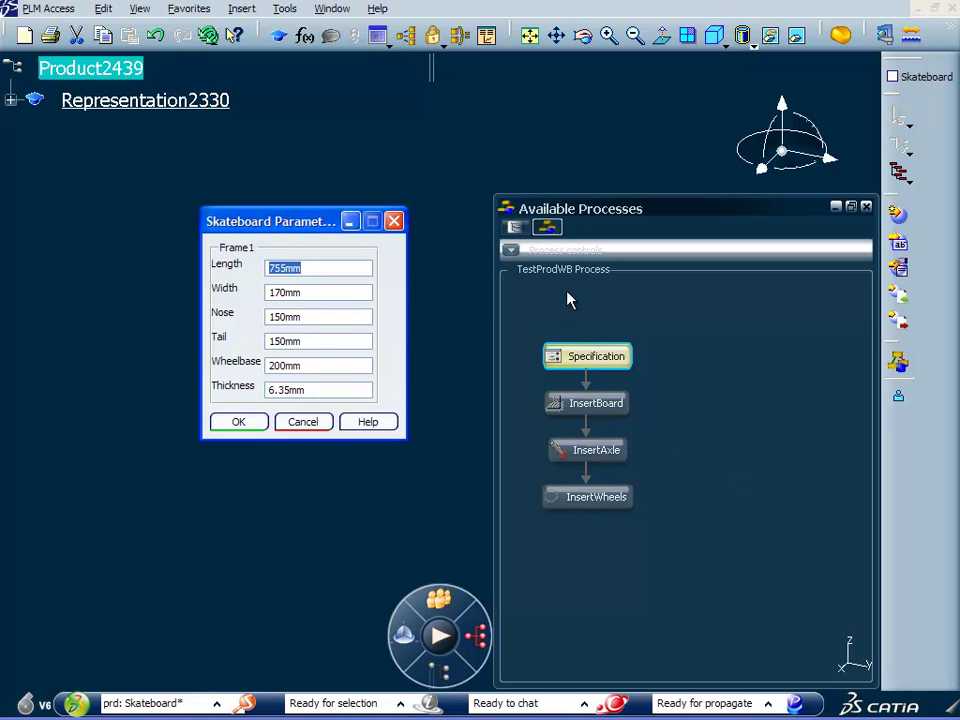
Change the skateboard Length from 755mm to 700mm and confirm the parameters
key(Home)
key(Right)
key(Delete)
key(Delete)
text(00)
key(Return)
key(Return)
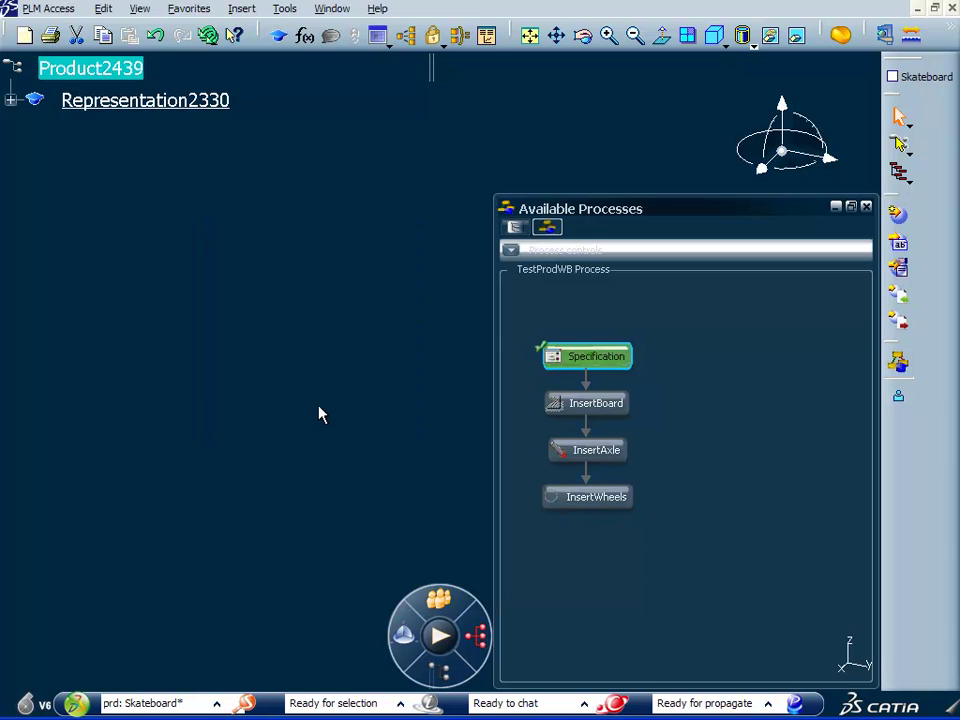
Run InsertBoard to add the skateboard deck to Product2439
click(606, 403)
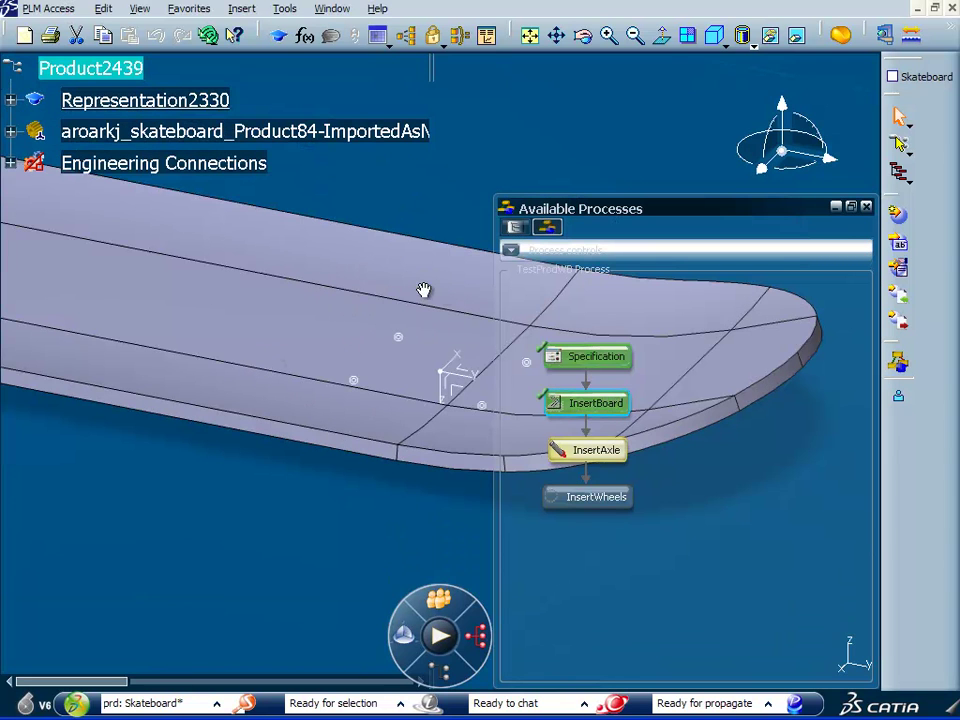
Rotate the view around the newly inserted deck
middle_drag(36, 208, 626, 369)
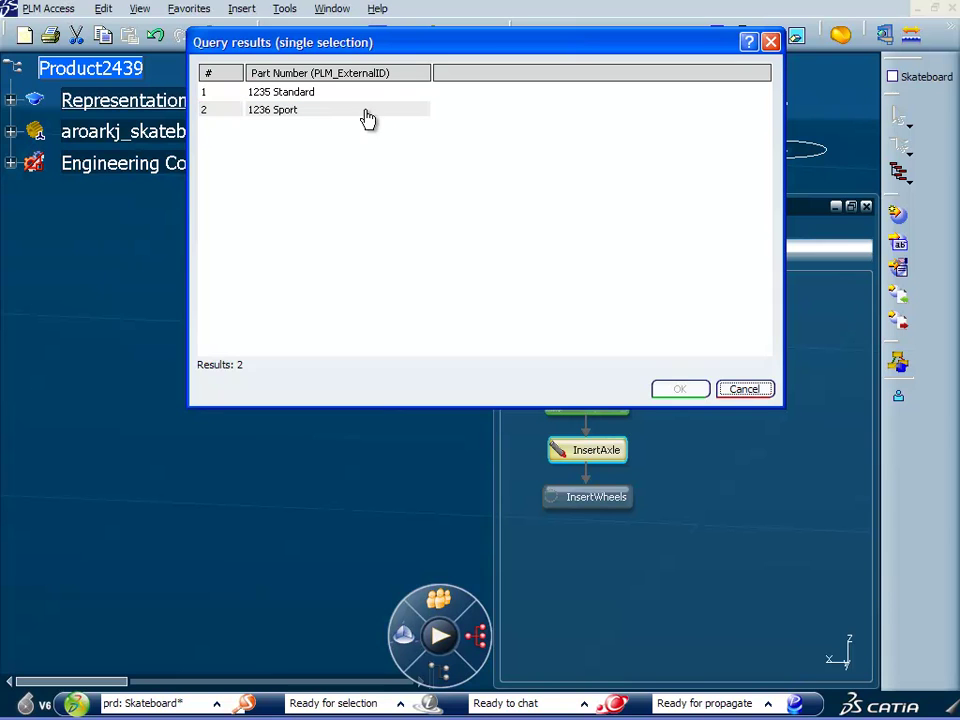
Choose the 1236 Sport axle and insert two of them
key(Down)
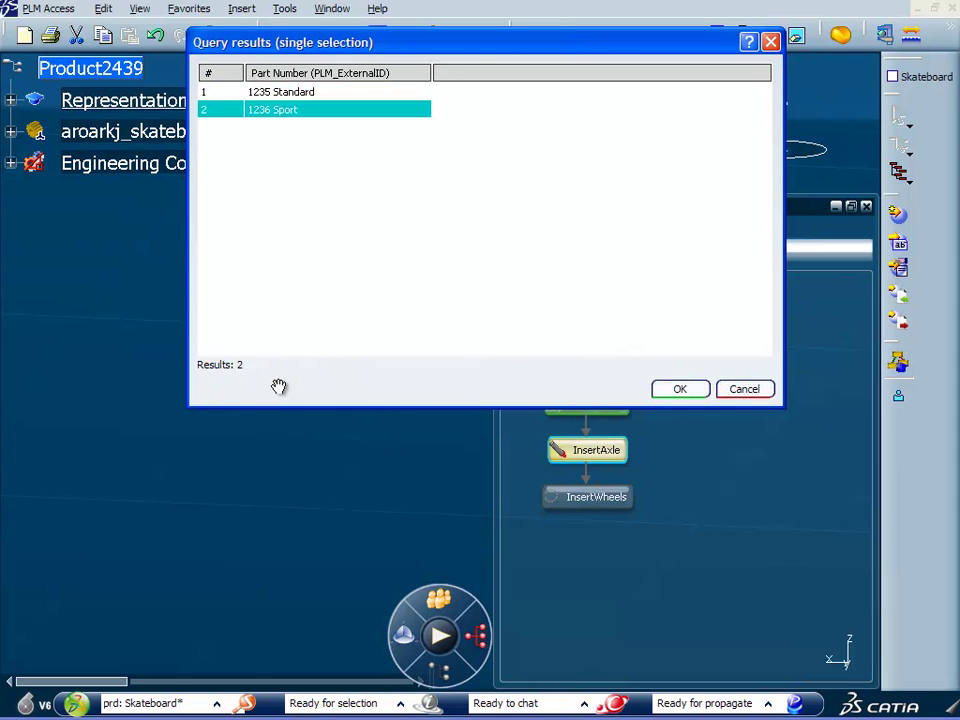
key(Return)
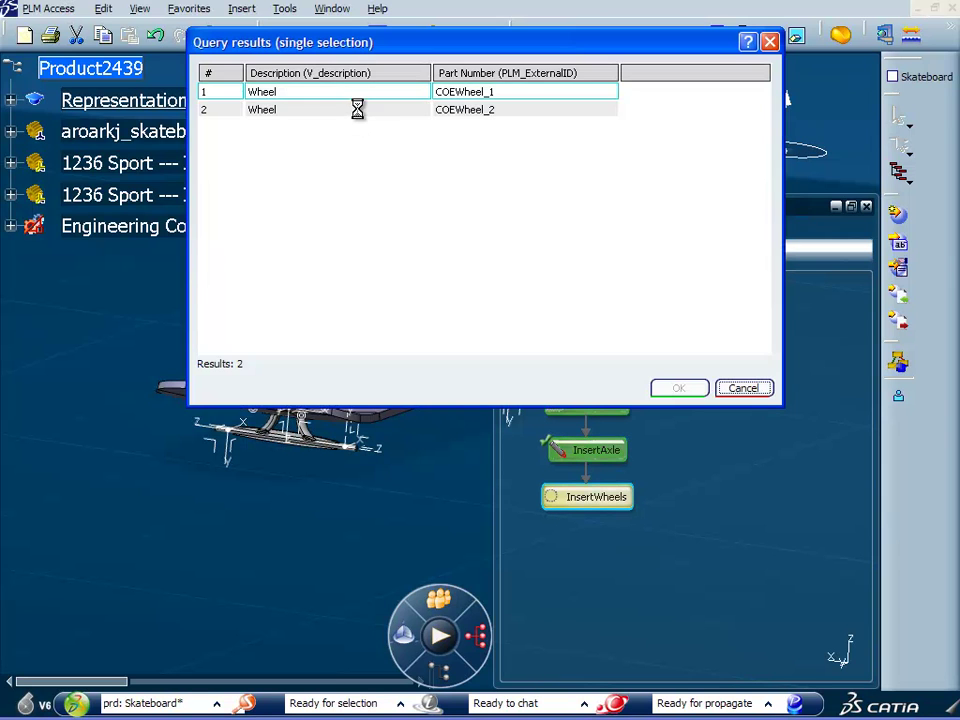
Choose COEWheel_2 and insert four purple wheels onto the axles
click(360, 114)
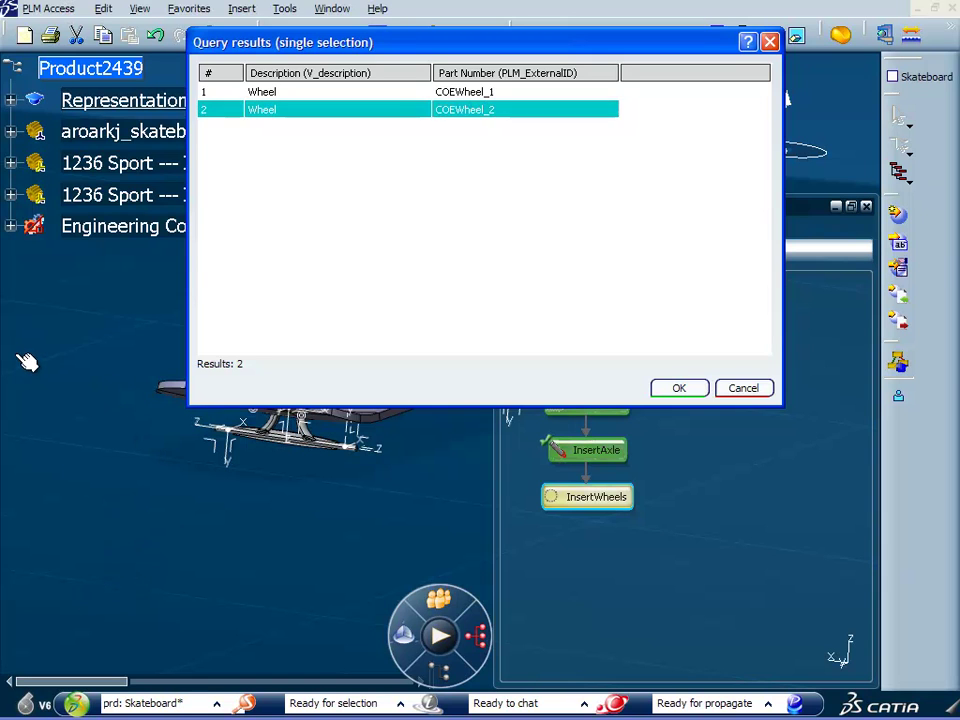
key(Return)
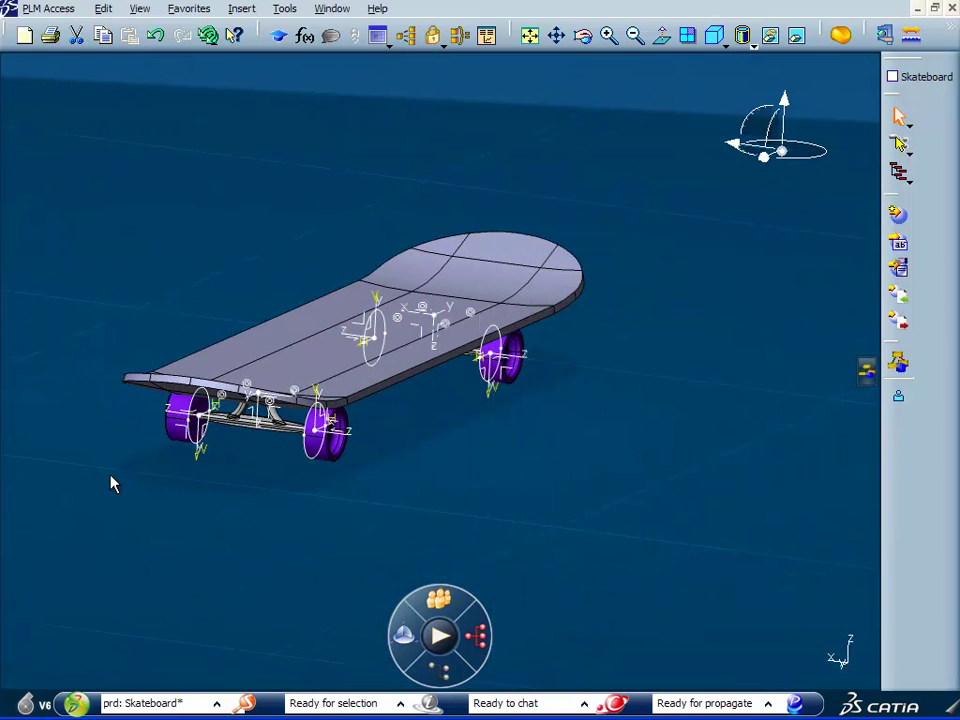
Rotate the assembled skateboard to view it from the side
middle_drag(135, 493, 368, 462)
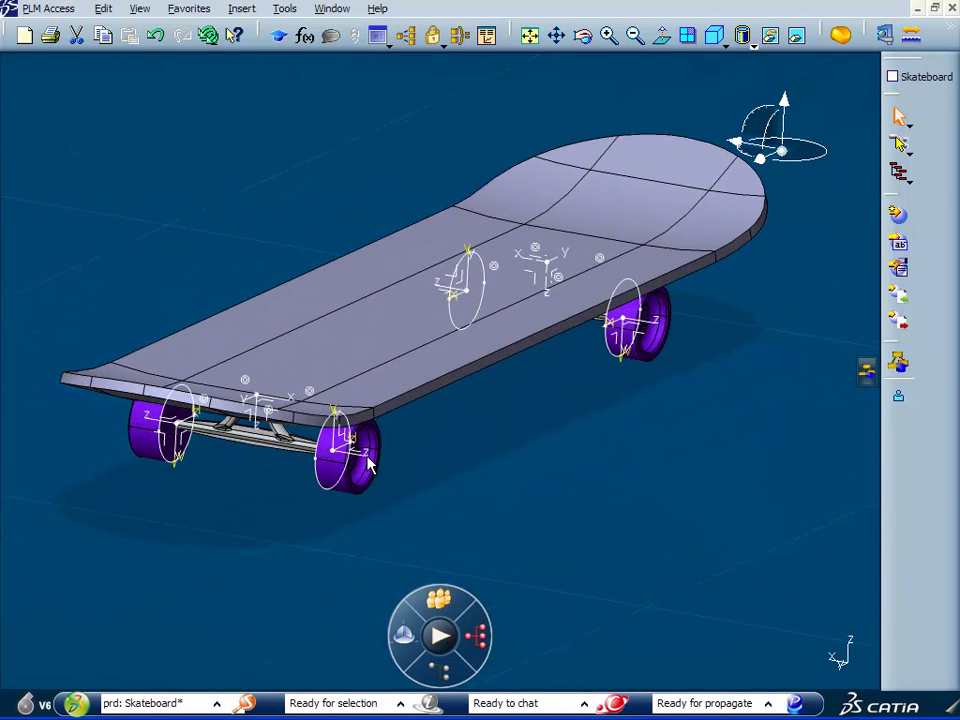